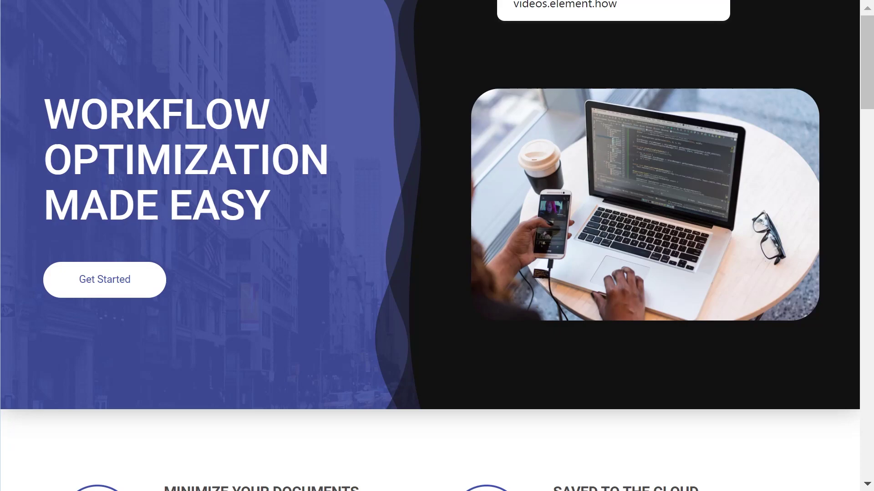
Step: Switch between the iPhone 6/7/8 Plus preview and the desktop layout, ending on the phone view
key("ctrl+shift+m")
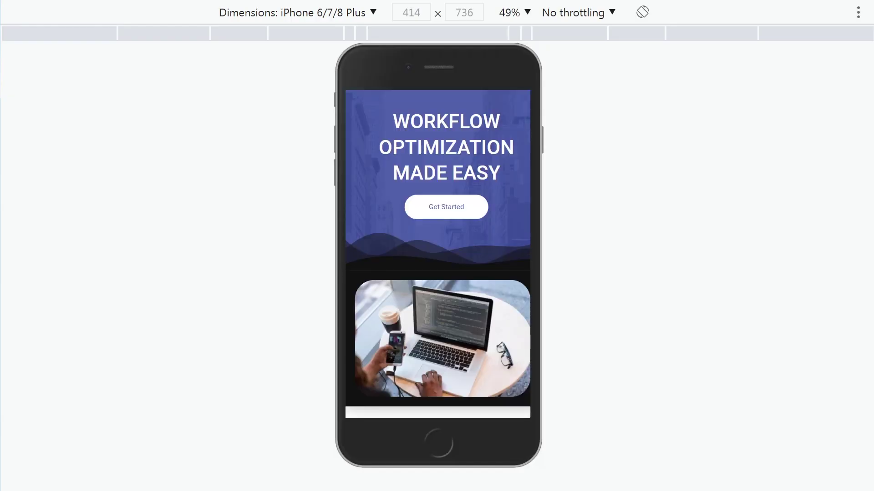
key("ctrl+shift+m")
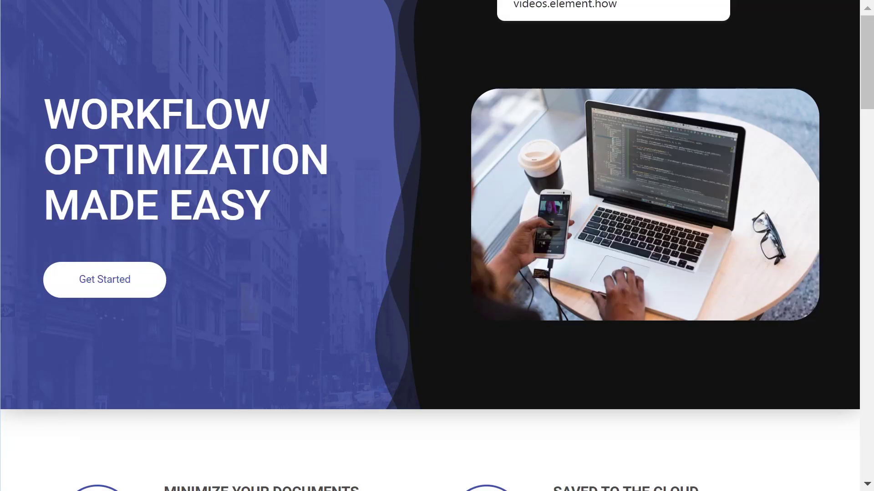
key("ctrl+shift+m")
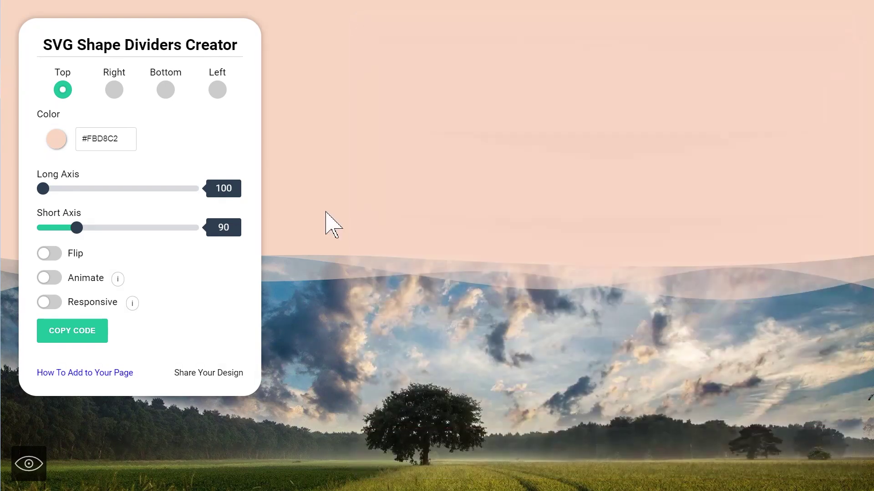
mouse_move(502, 203)
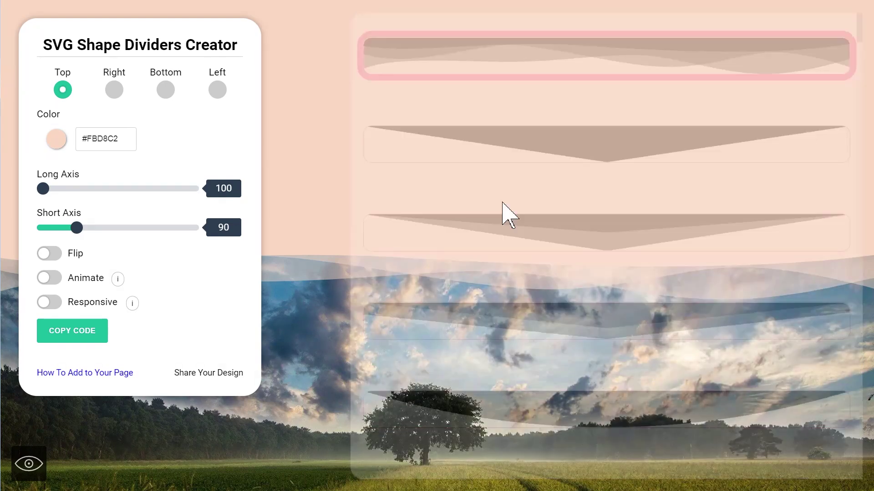
scroll(495, 222, "down", 10)
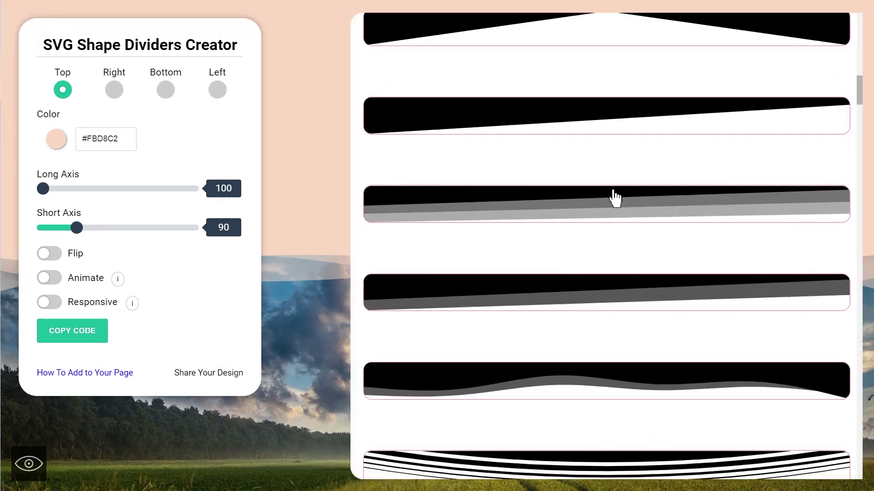
scroll(616, 198, "down", 10)
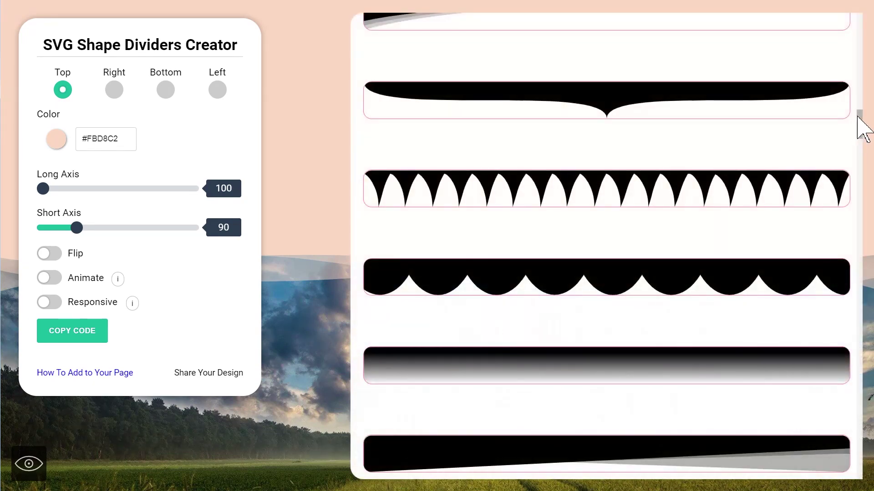
left_click_drag(857, 117, 837, 16)
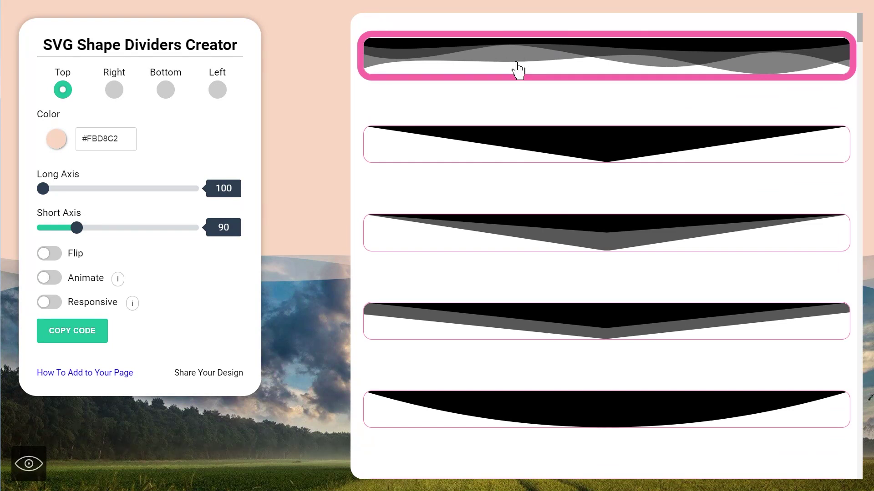
left_click(435, 68)
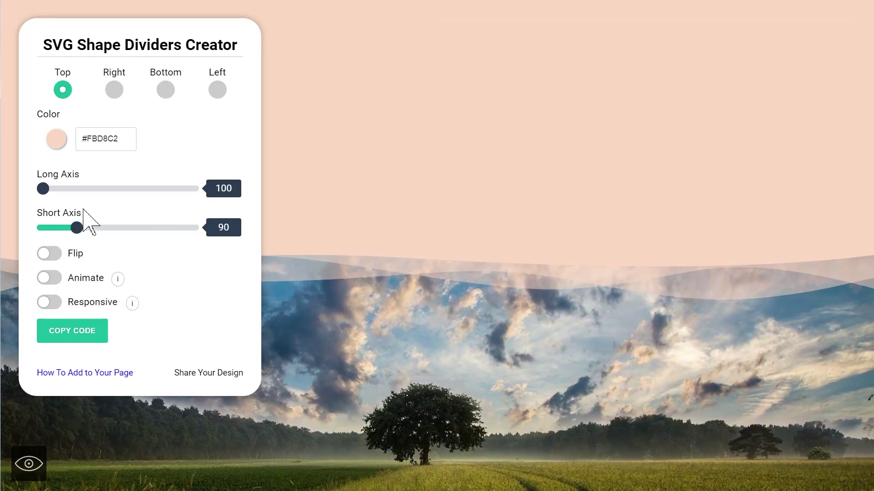
Step: Change the wave colour to #111111 and set its position to Right
left_click(458, 292)
left_click(326, 267)
double_click(86, 138)
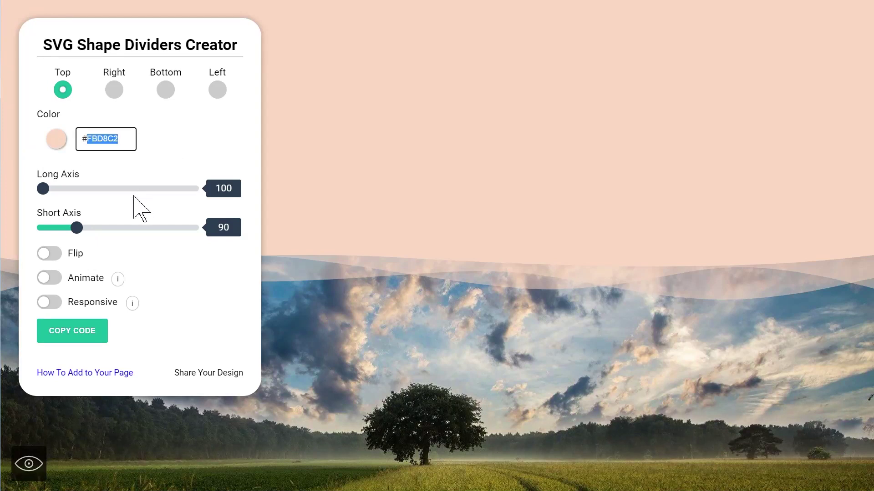
type("111111")
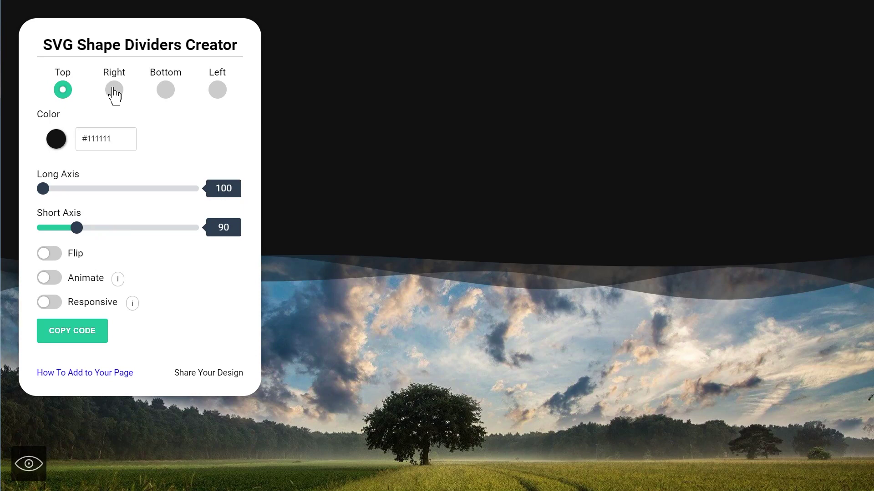
left_click(114, 91)
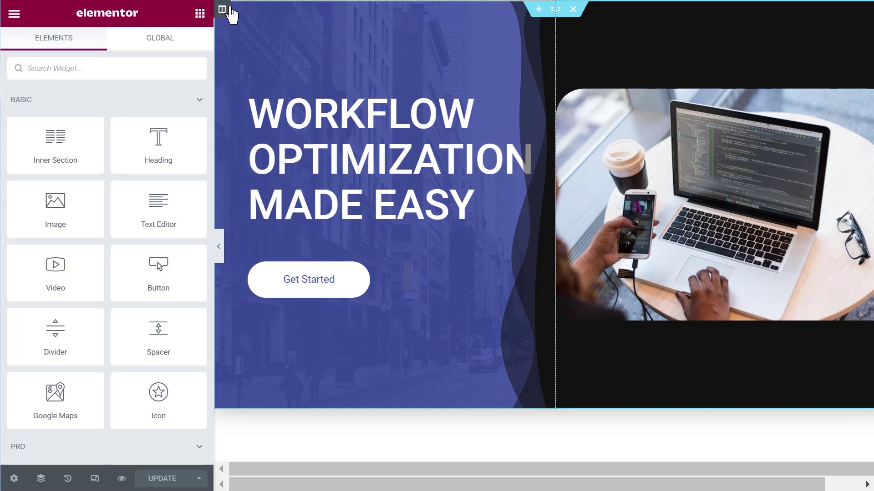
Step: Reset Style on the hero's left column to strip its old wavy divider
right_click(230, 10)
left_click(315, 146)
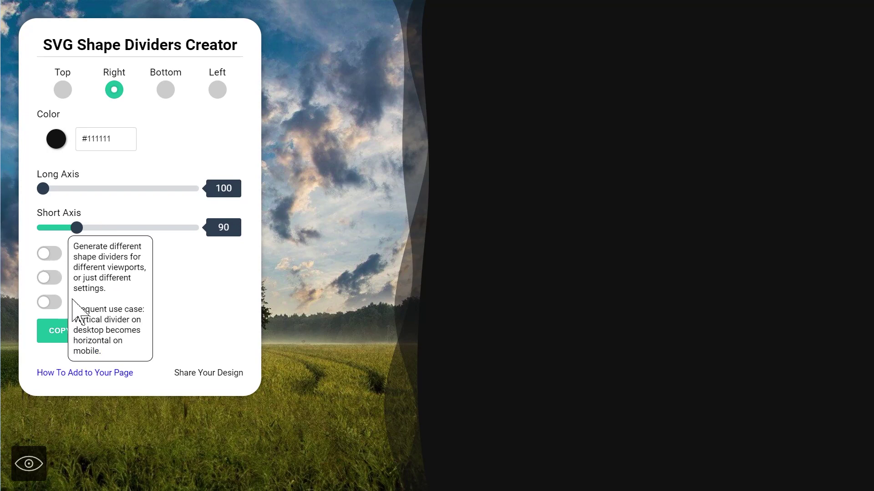
Step: Keep the wave shape and set the right-edge divider to Long Axis 161 and Short Axis 172
left_click(364, 241)
left_click(359, 232)
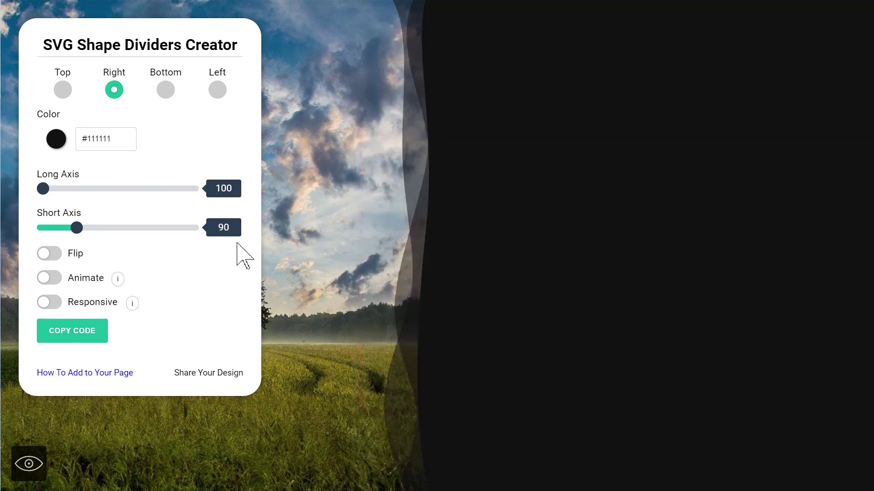
left_click_drag(43, 191, 74, 196)
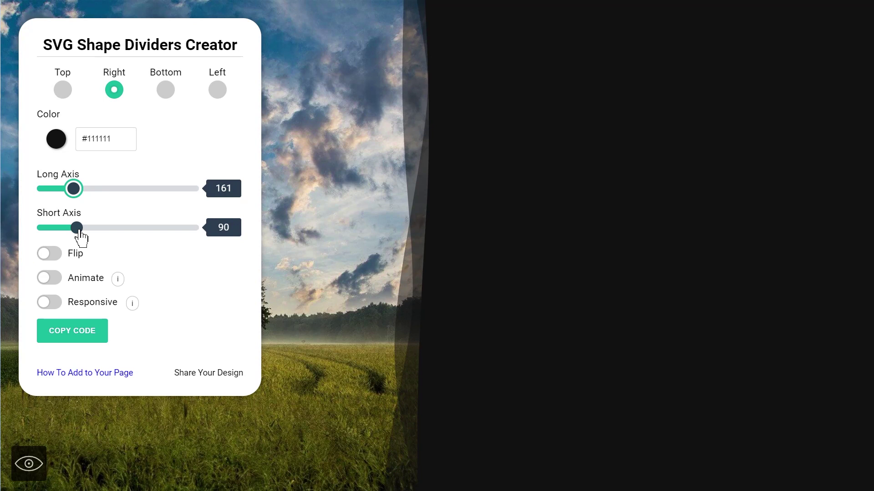
left_click_drag(77, 228, 108, 228)
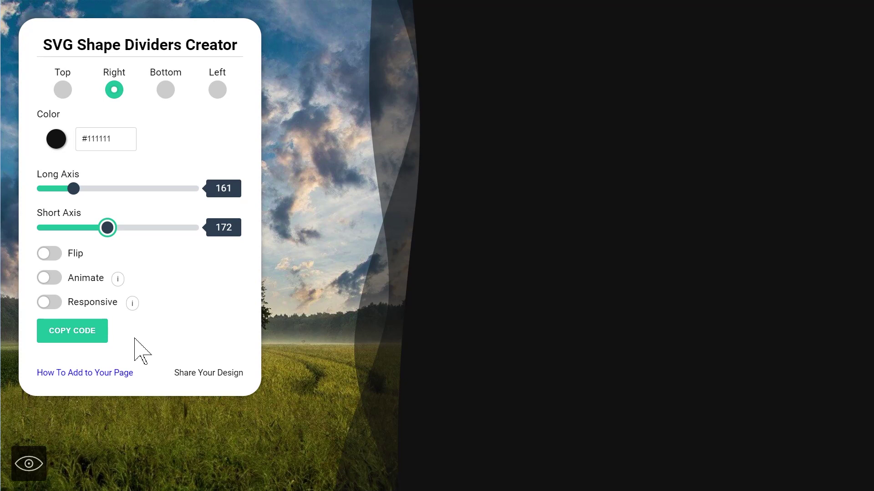
Step: Enable Responsive, make the mobile wave Bottom with Short Axis 127 and Long Axis 244, and copy the code
left_click(54, 302)
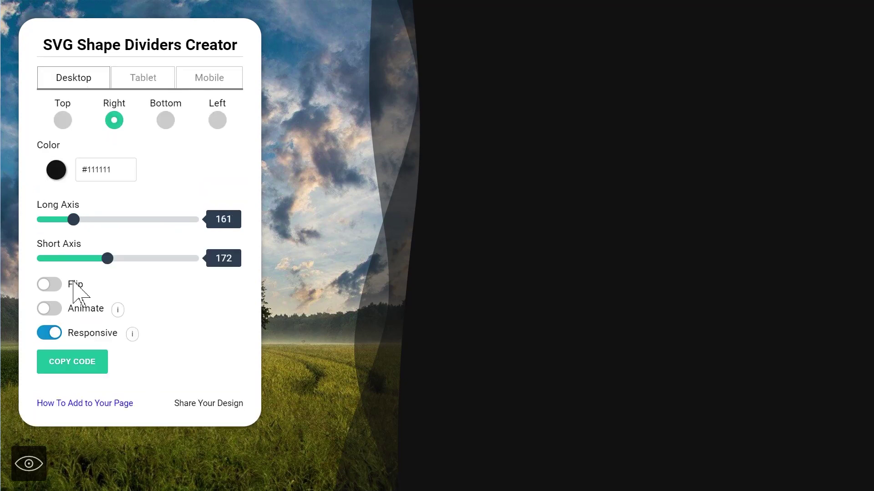
left_click(210, 87)
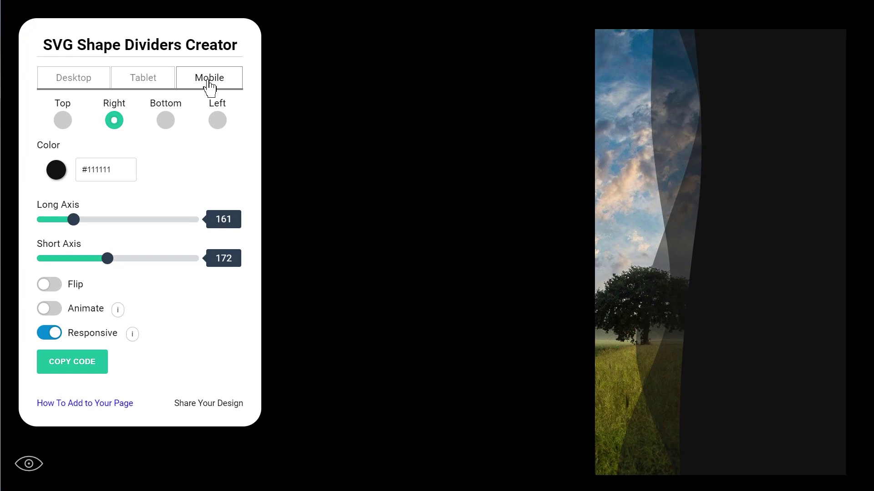
left_click(165, 121)
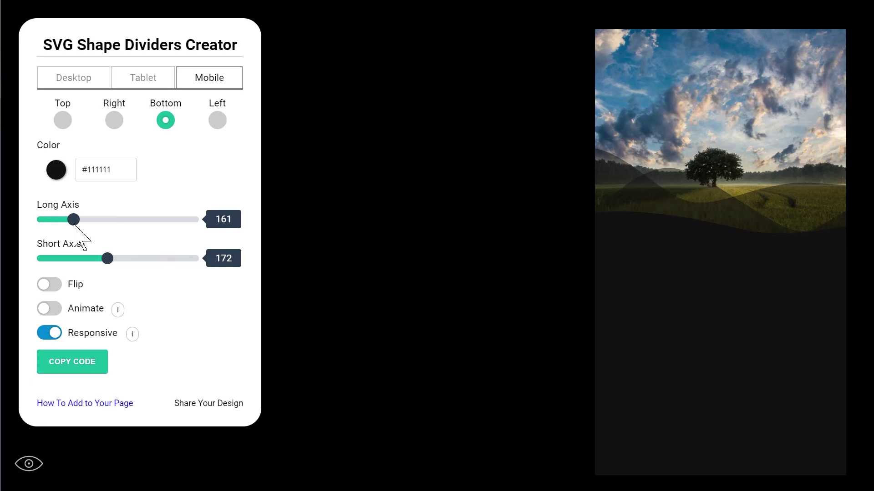
left_click_drag(112, 264, 90, 259)
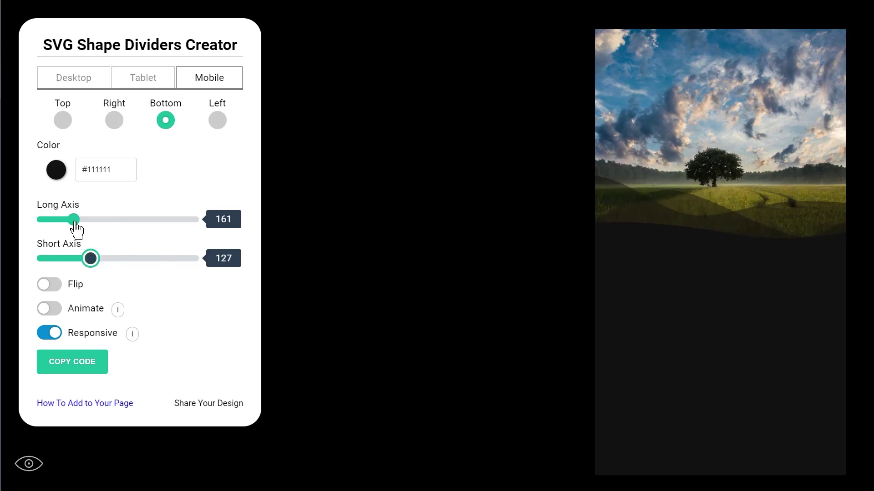
left_click_drag(73, 220, 117, 230)
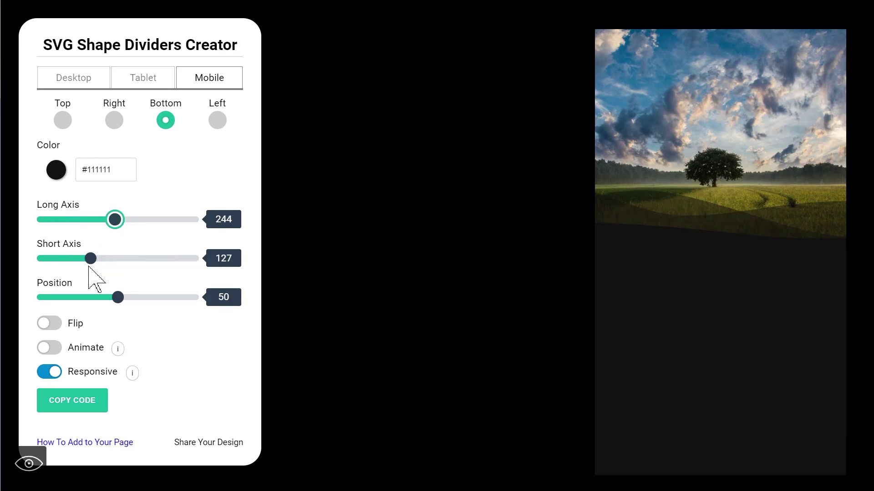
left_click(82, 406)
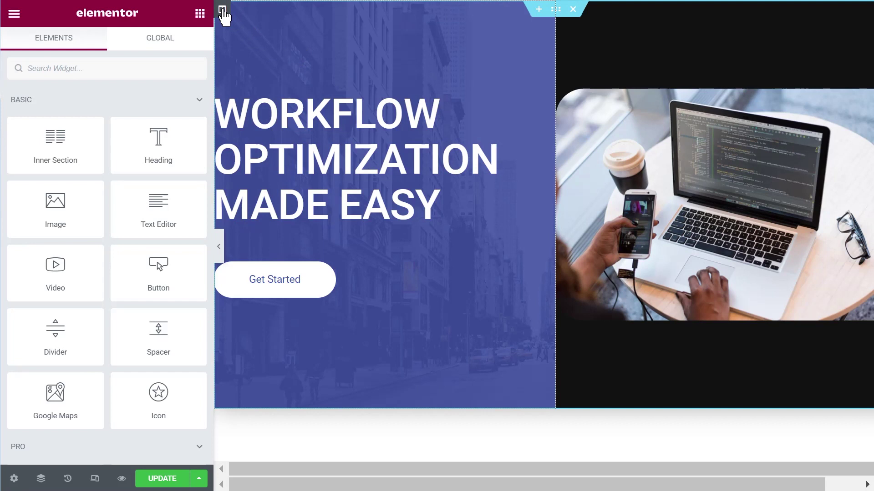
Step: Paste the divider code into the left column's Custom CSS and copy its class name
left_click(222, 10)
scroll(100, 355, "down", 2)
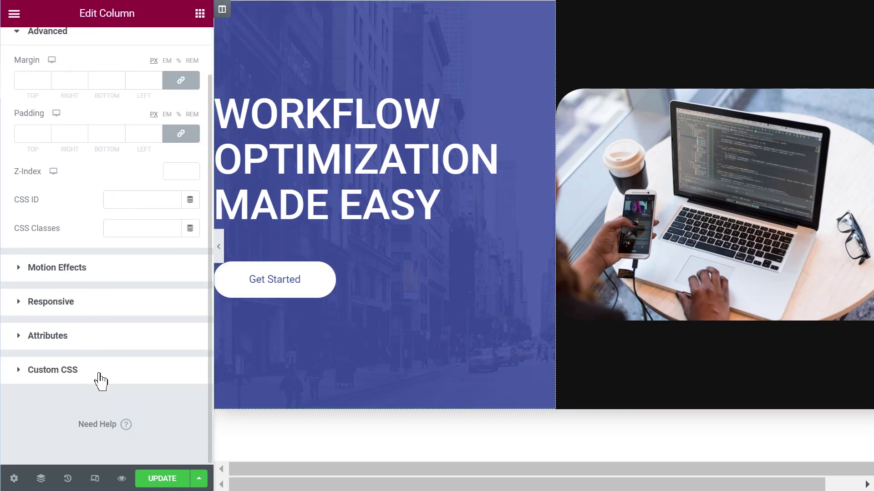
left_click(76, 380)
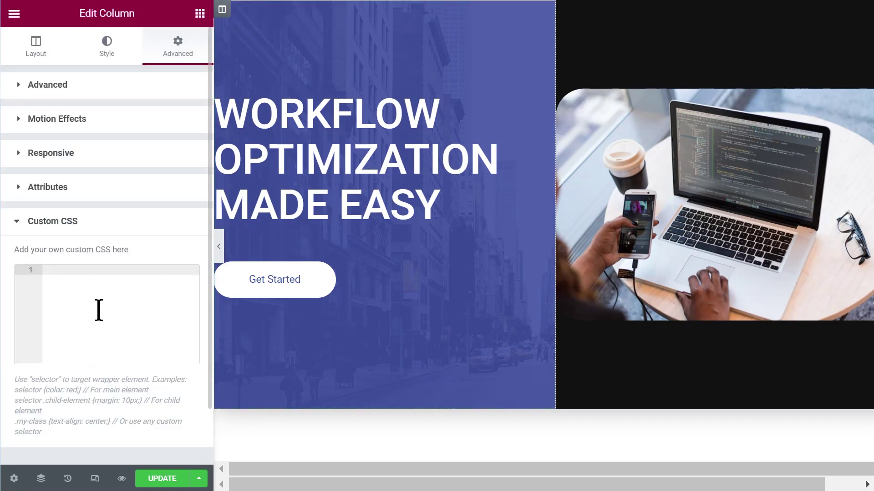
key("ctrl+v")
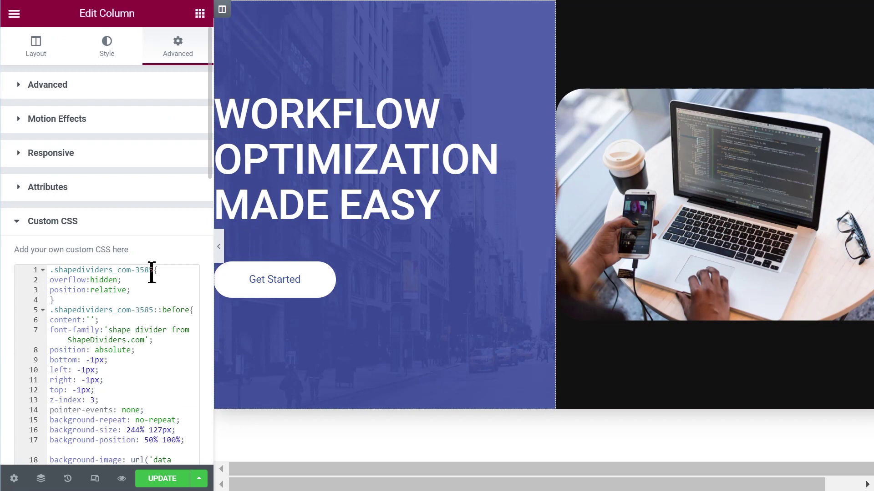
left_click_drag(153, 270, 67, 273)
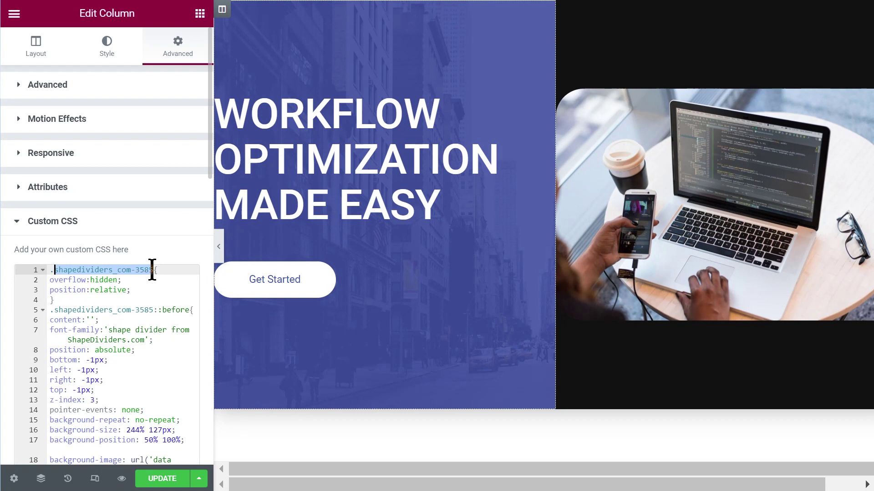
Step: Add the shapedividers_com-3585 class to the column's CSS Classes and update the page
left_click(72, 87)
left_click(129, 278)
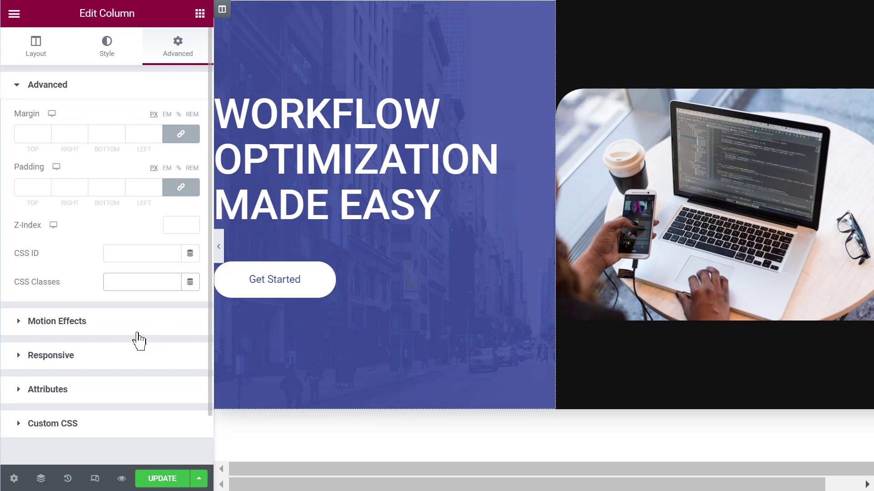
key("ctrl+v")
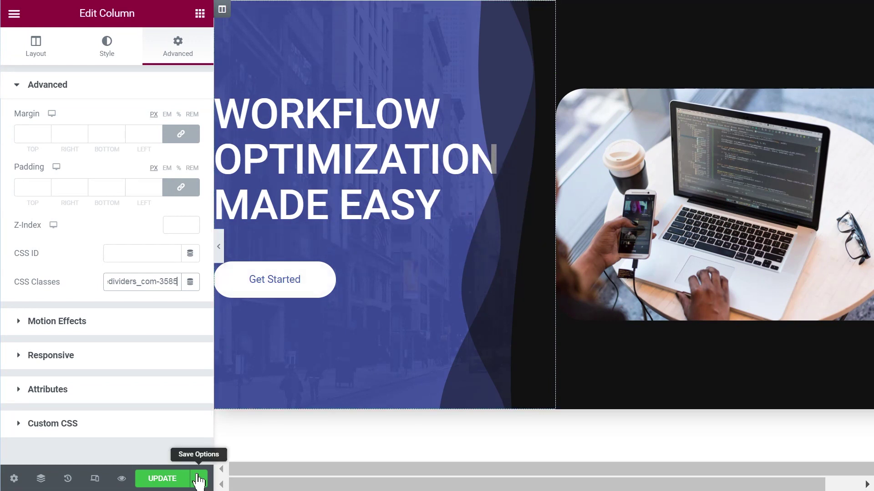
left_click(160, 478)
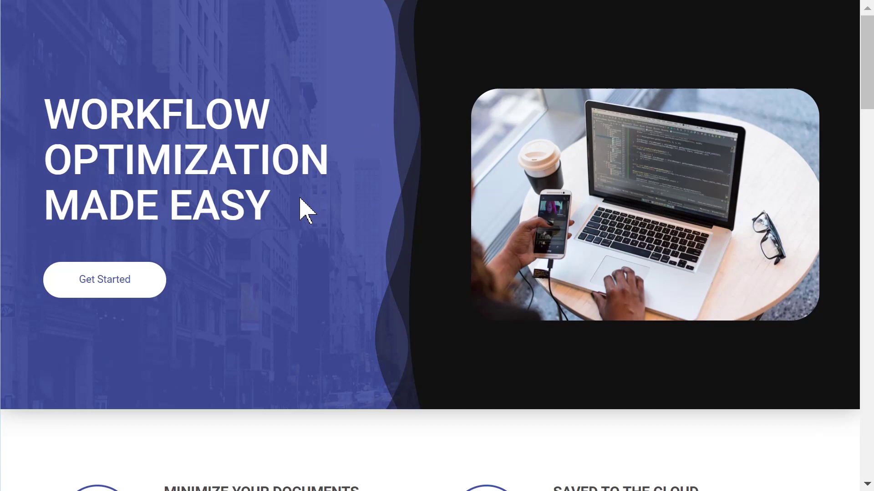
Step: Compare the live hero at 50% and 67% zoom, then view it in iPhone 6/7/8 Plus emulation
key("ctrl+minus")
key("ctrl+minus")
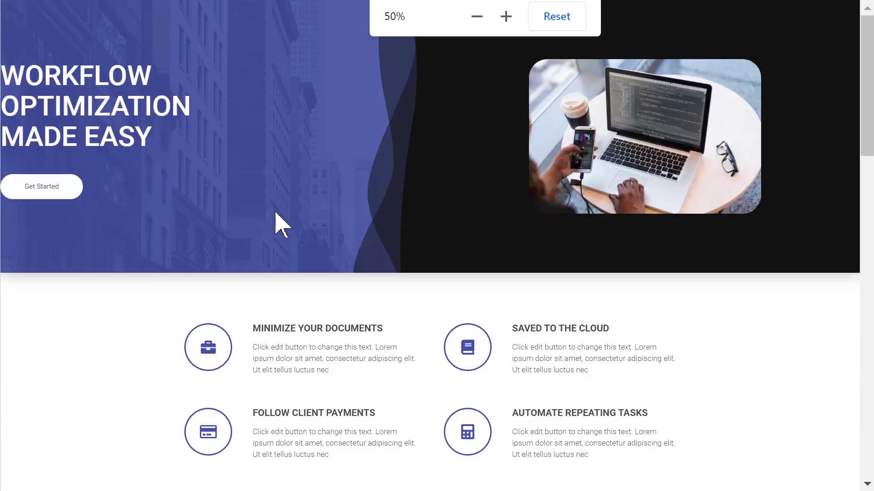
key("ctrl+plus")
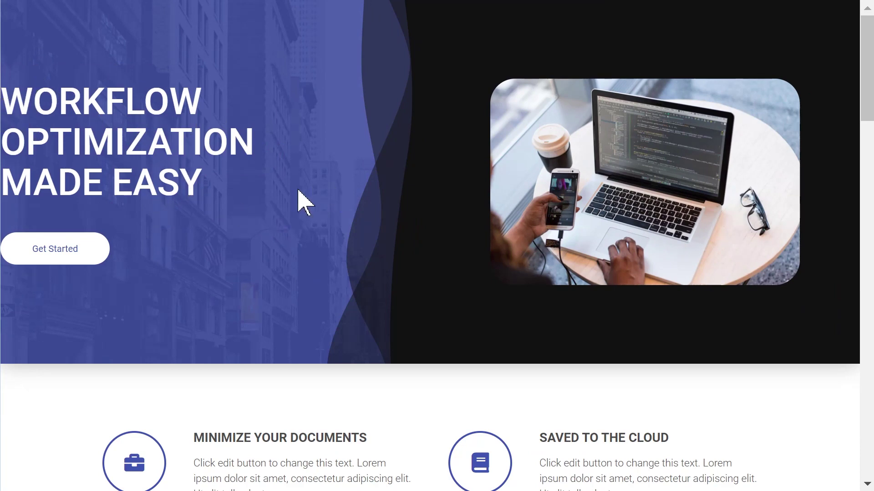
key("ctrl+minus")
key("ctrl+plus")
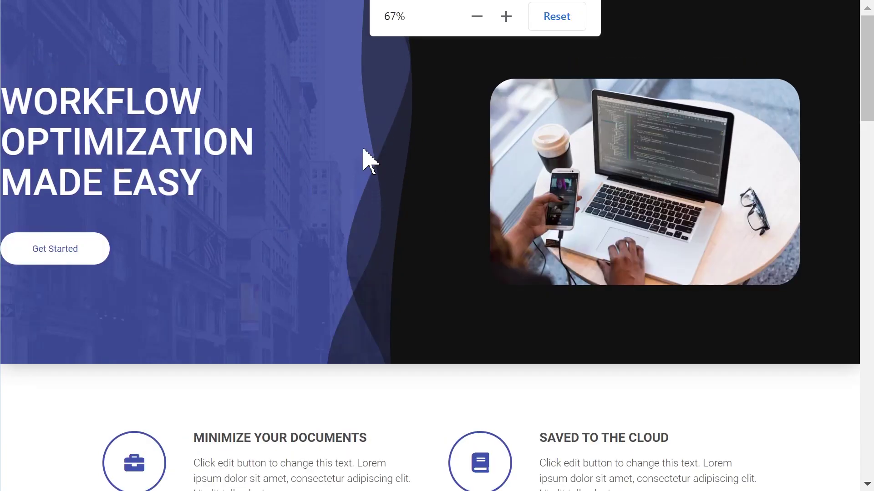
key("ctrl+shift+m")
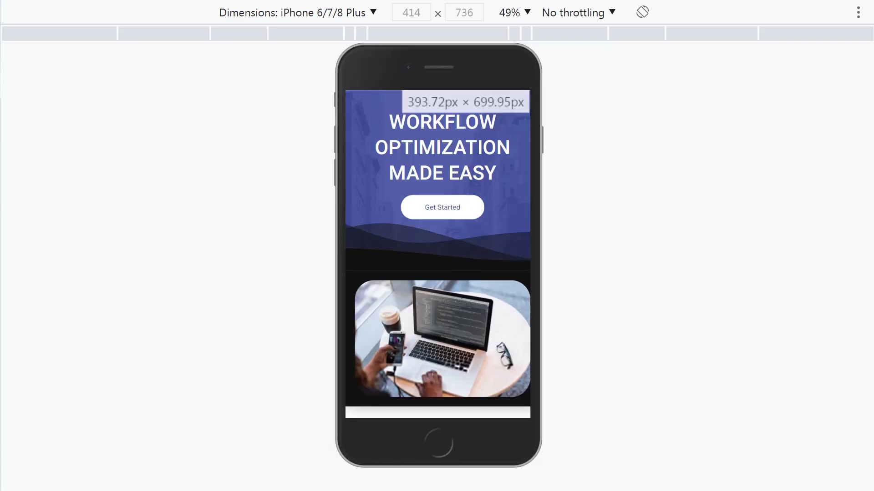
scroll(477, 303, "down", 1)
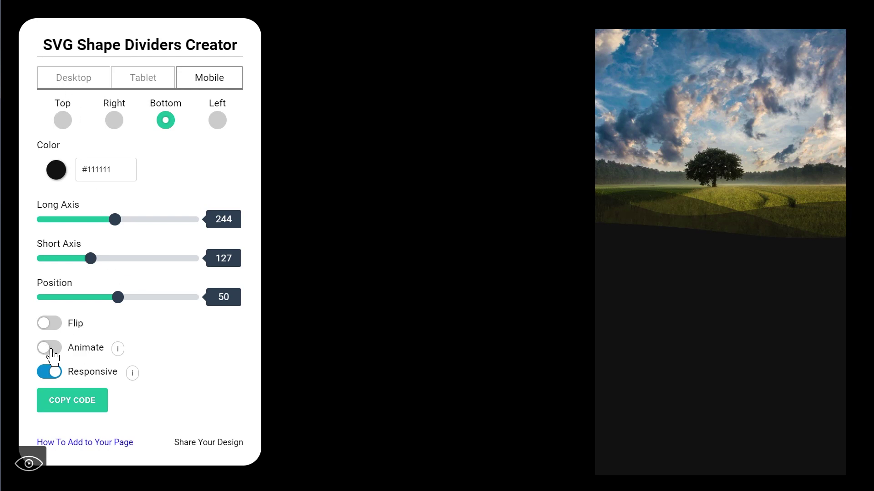
Step: Turn on Animate for both the mobile and desktop dividers
left_click(52, 350)
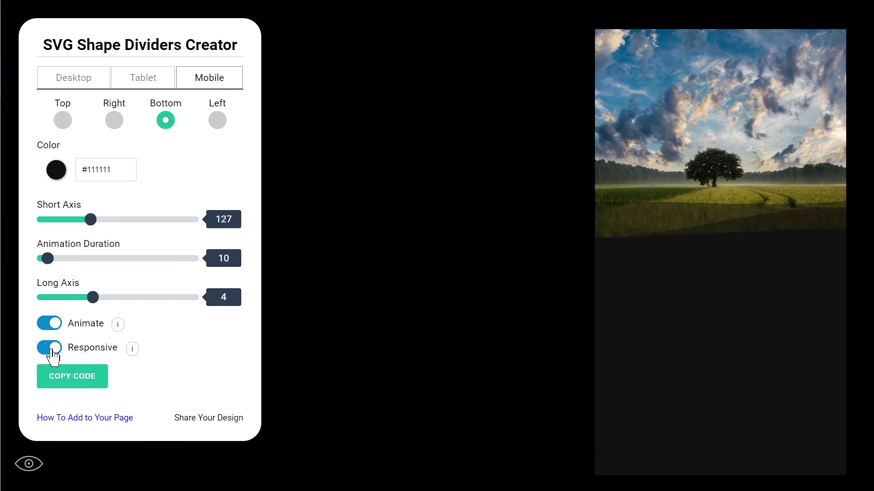
left_click(71, 78)
left_click(47, 310)
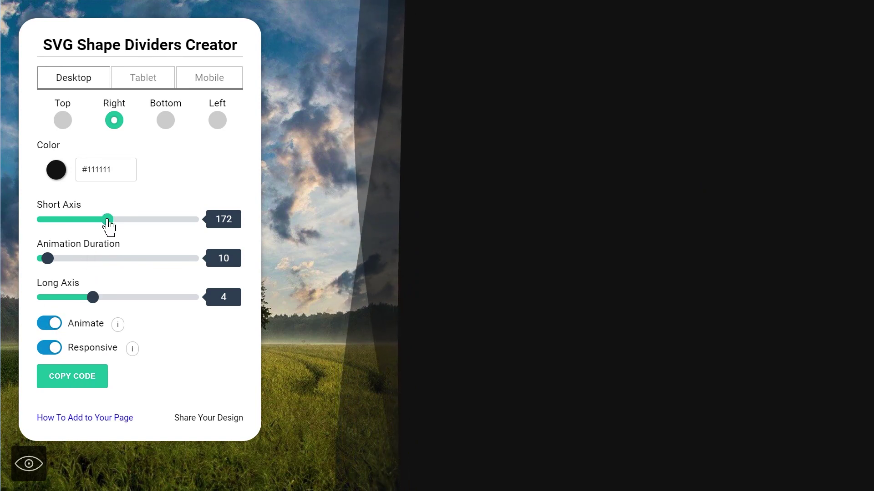
Step: Slim the desktop wave to Short Axis 72, adjust its Long Axis, and copy the code
left_click_drag(108, 221, 71, 222)
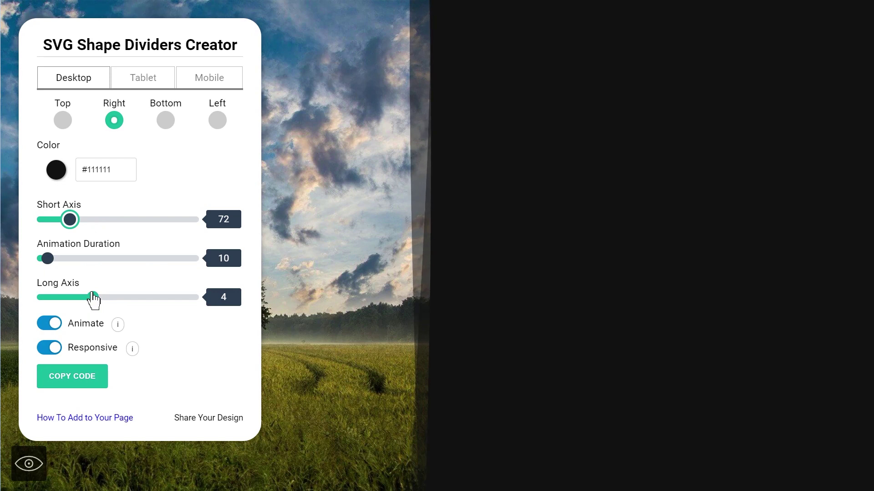
left_click_drag(94, 297, 83, 298)
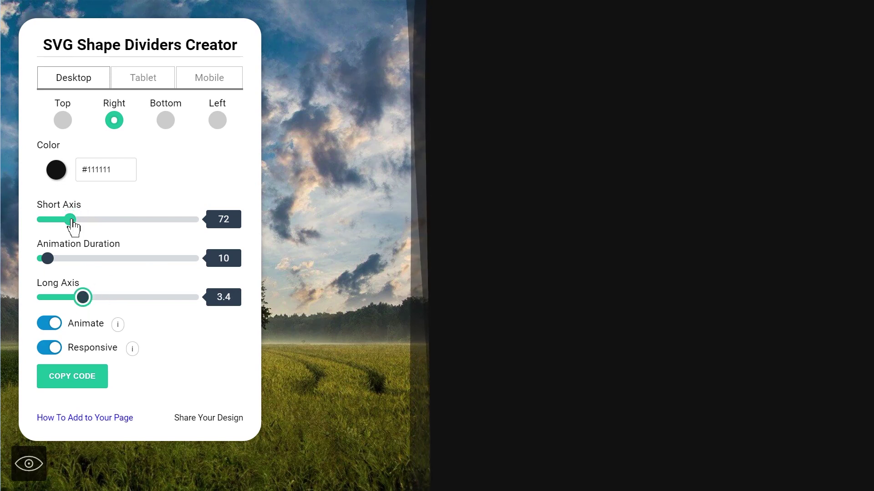
left_click_drag(70, 220, 68, 219)
left_click(193, 87)
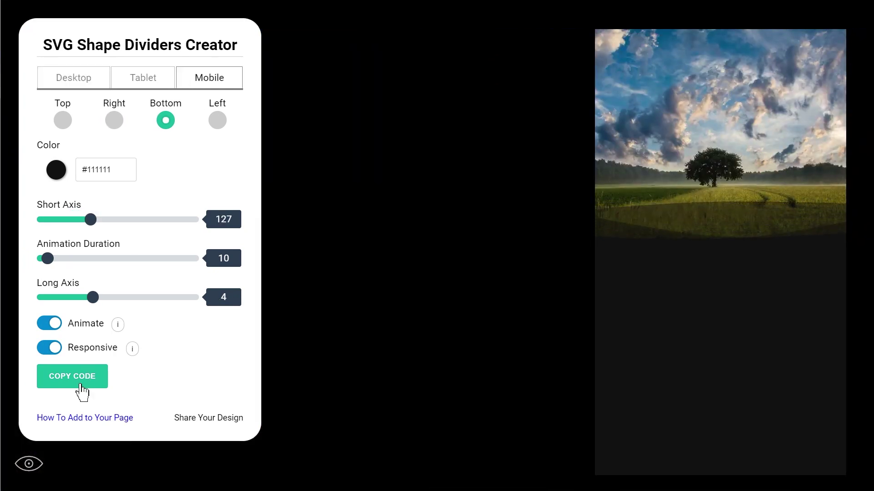
left_click(61, 385)
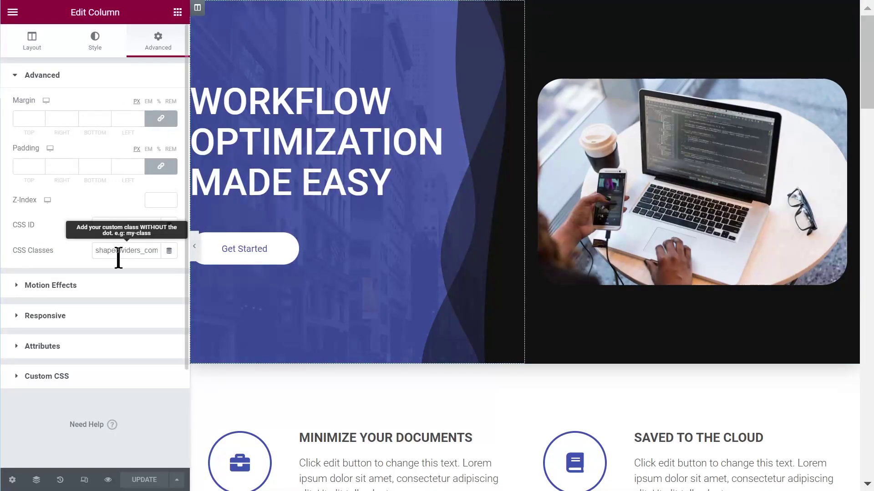
Step: Replace the column's Custom CSS with the new animated divider code and copy its class name
left_click(77, 367)
left_click(84, 348)
key("ctrl+a")
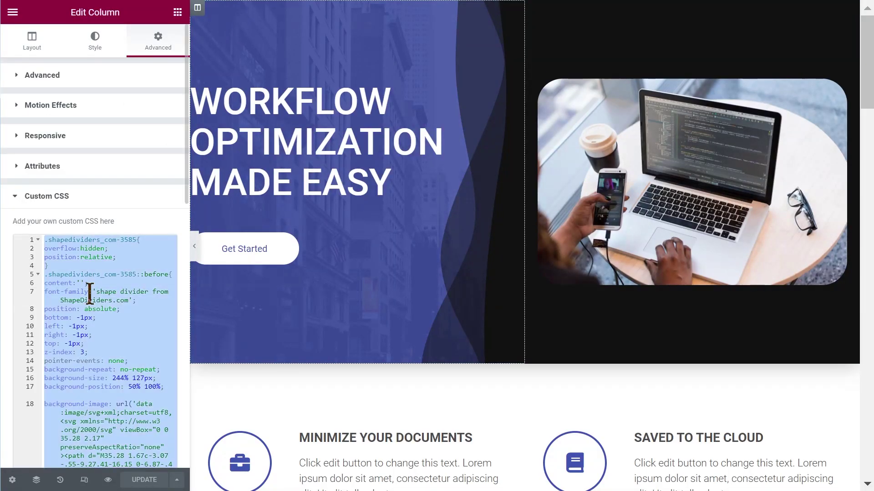
key("ctrl+v")
left_click_drag(138, 240, 71, 240)
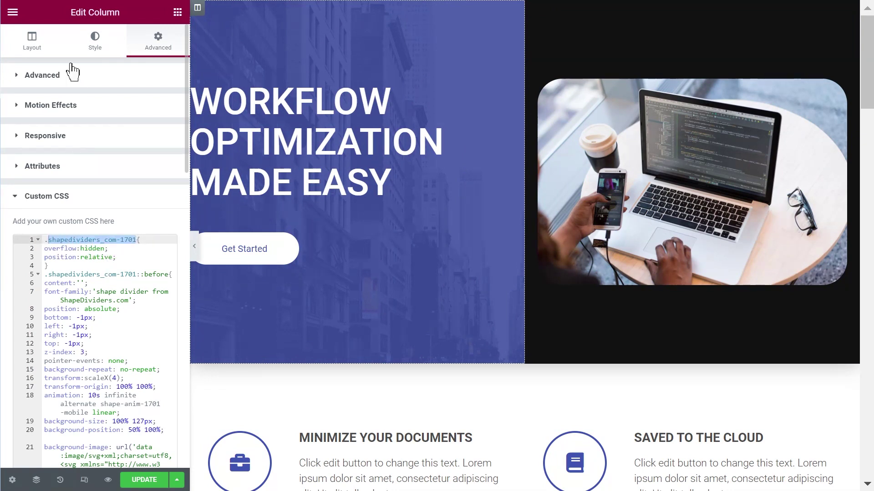
Step: Replace the old class in CSS Classes with the new one and update the page
left_click(88, 82)
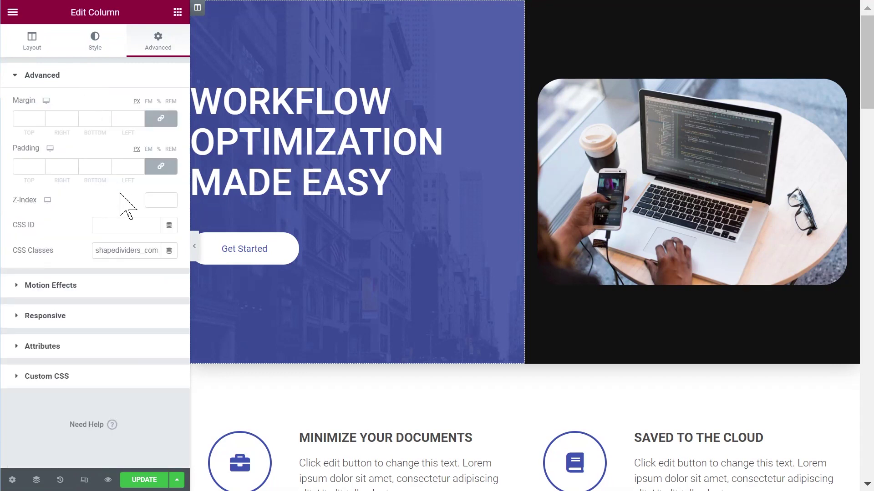
triple_click(119, 250)
key("ctrl+v")
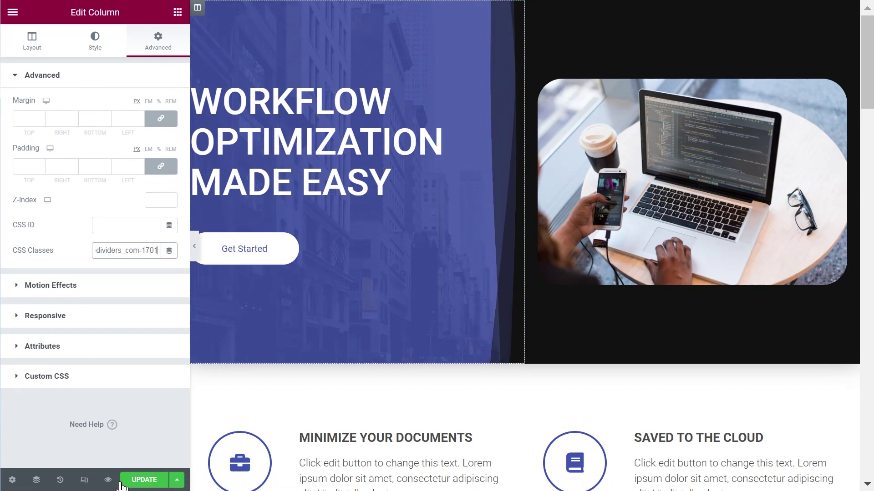
left_click(141, 479)
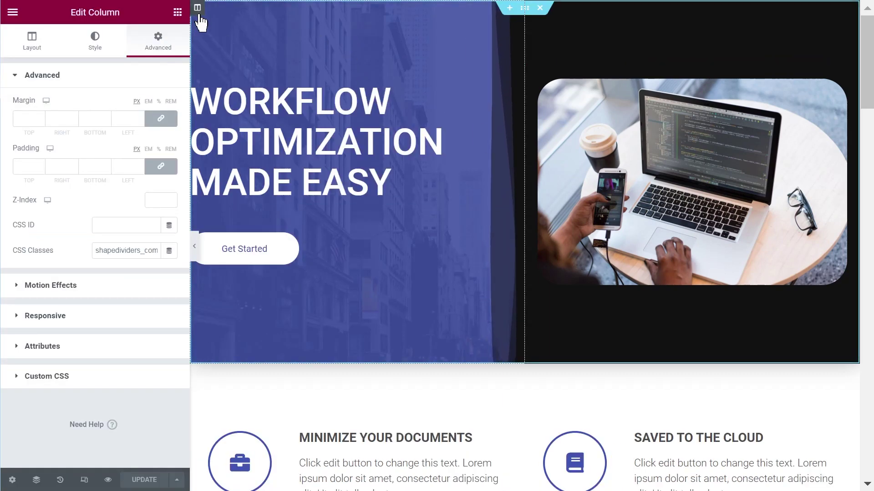
Step: Delete all the divider code from the column's Custom CSS
left_click(83, 382)
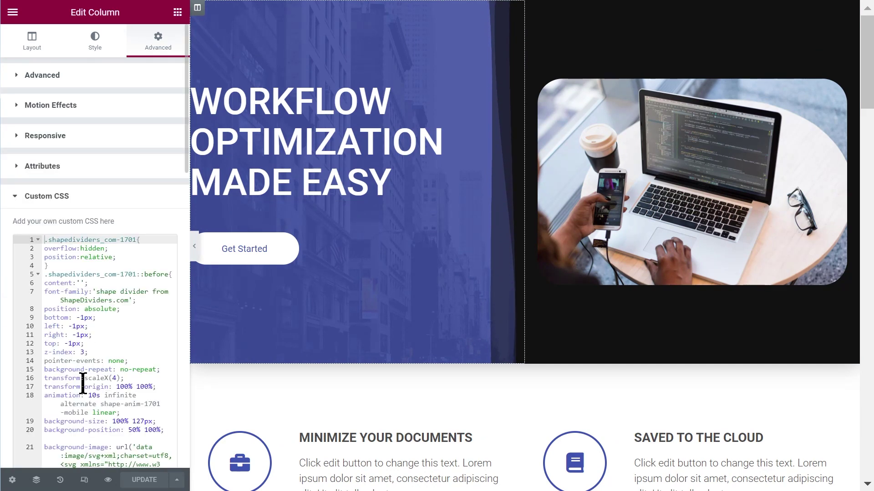
left_click(125, 296)
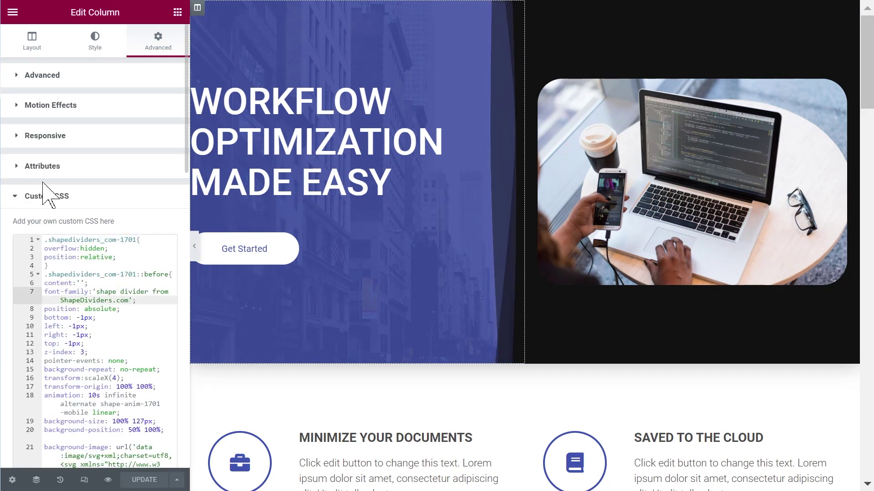
key("ctrl+a")
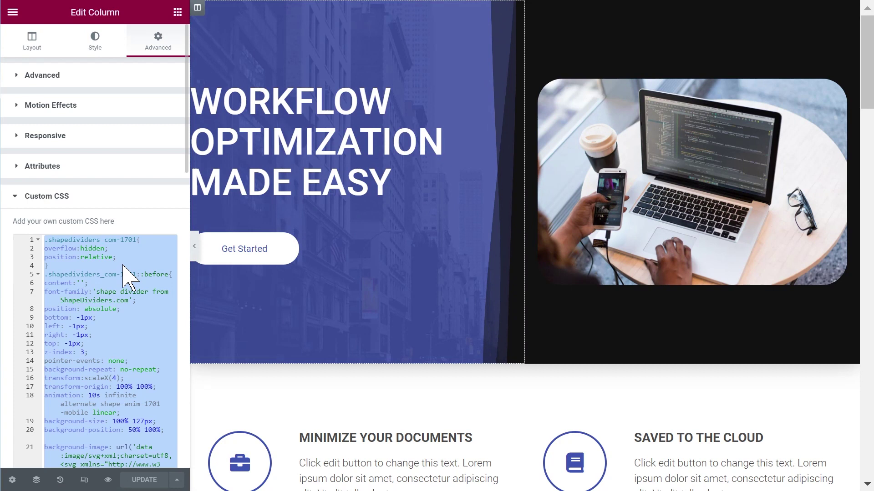
key("BackSpace")
Step: Add an HTML widget to the hero column containing a <style> block with the pasted divider CSS
left_click(177, 12)
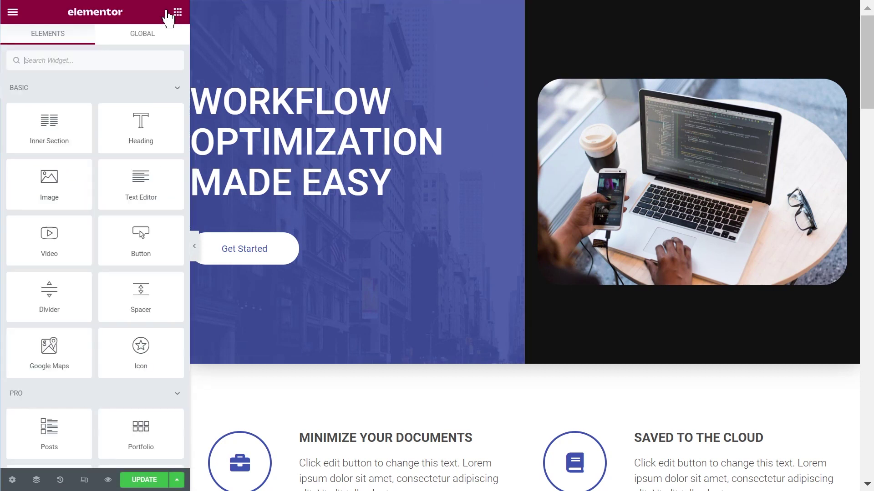
type("htm")
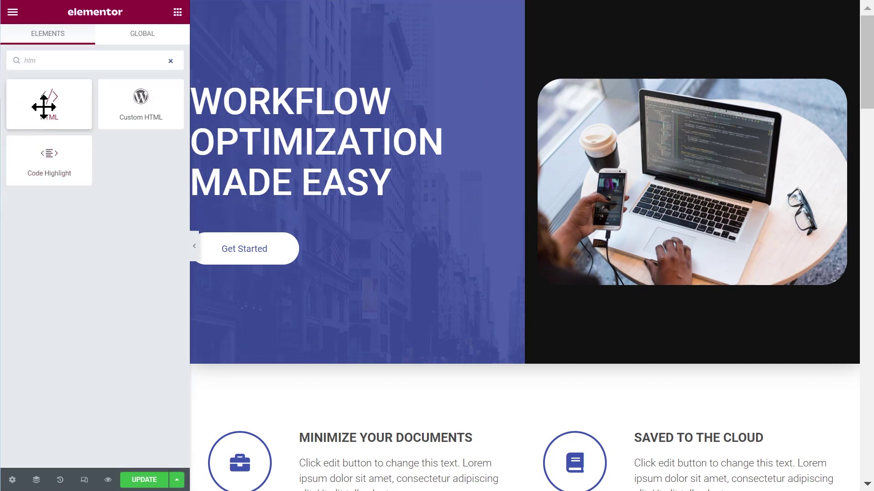
left_click_drag(48, 116, 299, 278)
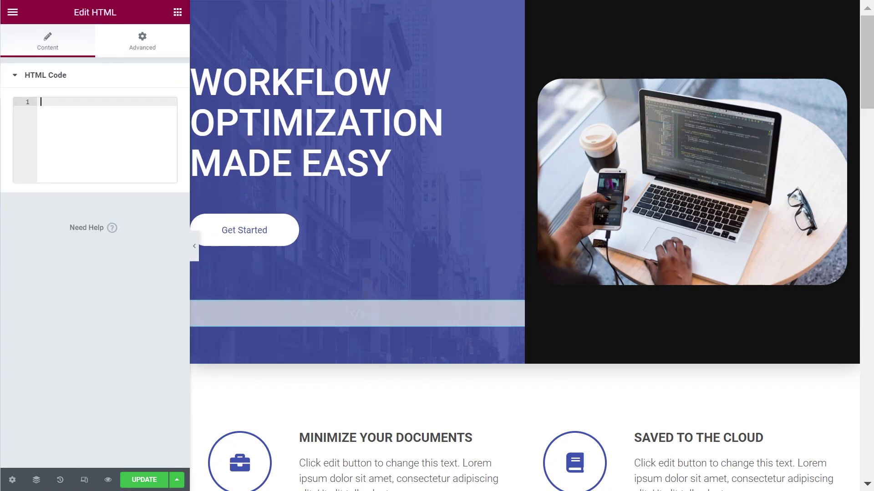
type("<style>")
key("Return")
key("Return")
key("ctrl+v")
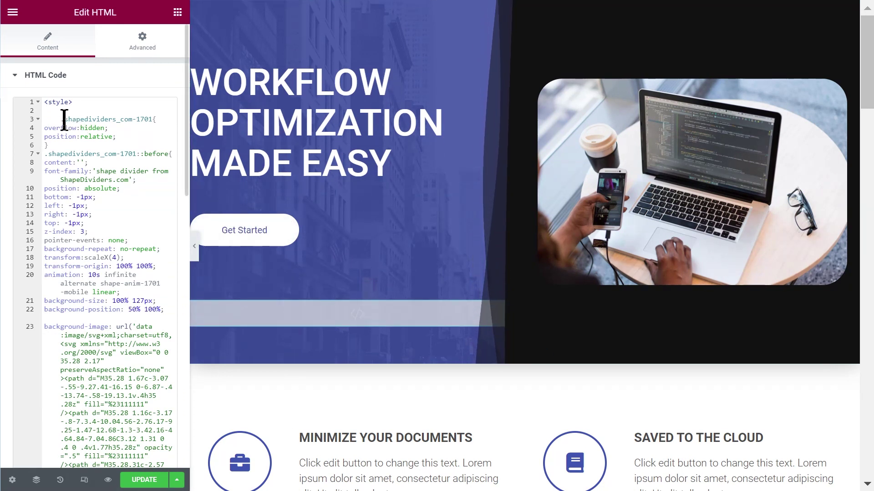
left_click_drag(152, 119, 68, 119)
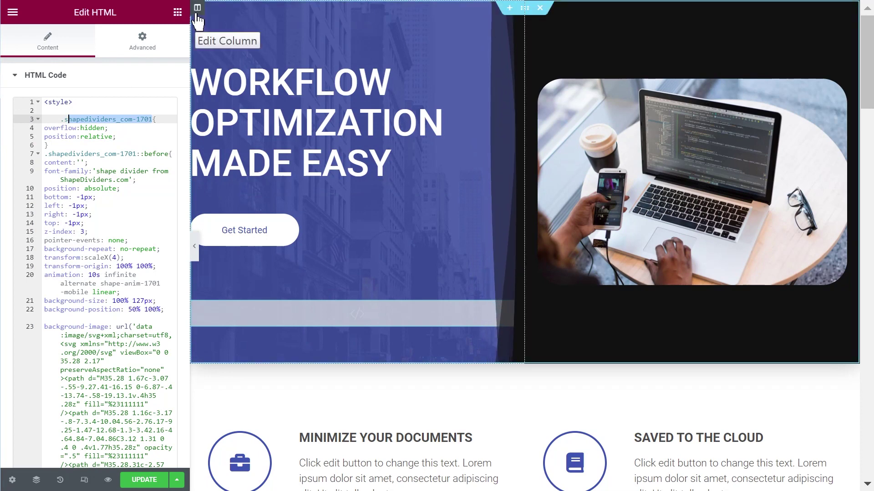
Step: Confirm the column's CSS class is shapedividers_com-1701 and update the page
left_click(196, 8)
left_click(137, 252)
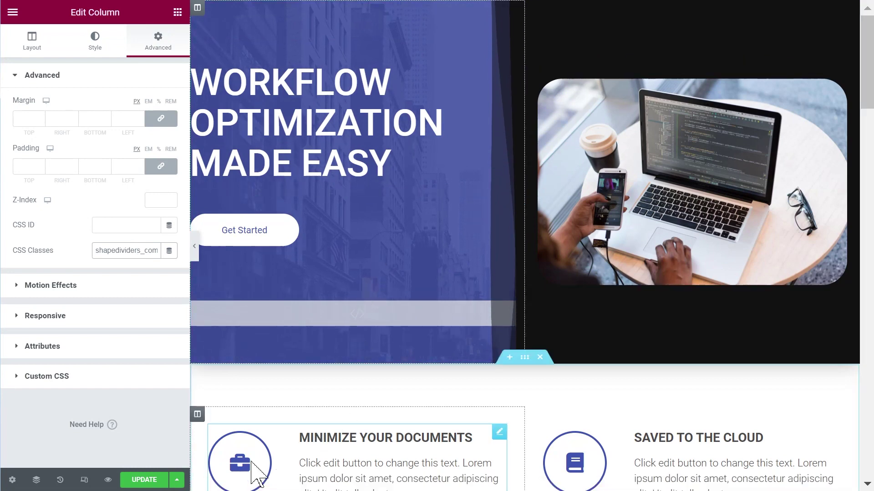
left_click(145, 480)
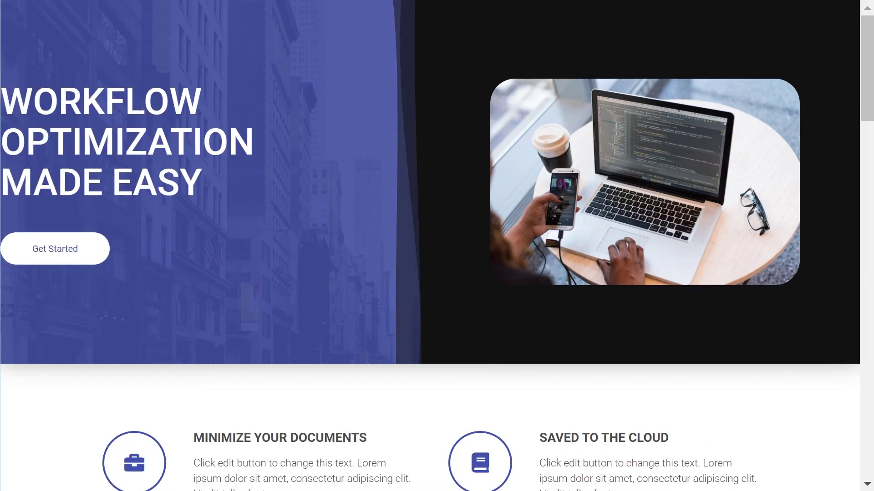